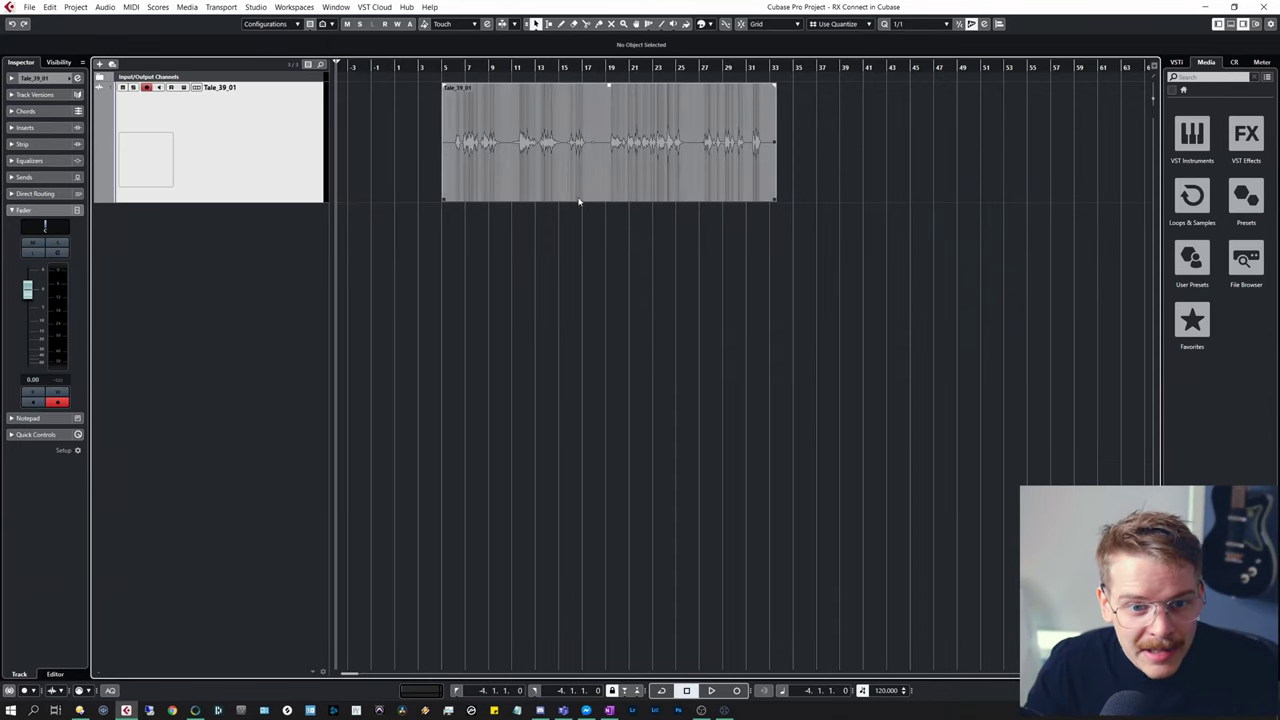
Play back the Tale_39_01 voice-over clip and show the Control Room monitoring controls.
left_click(534, 196)
left_click(456, 185)
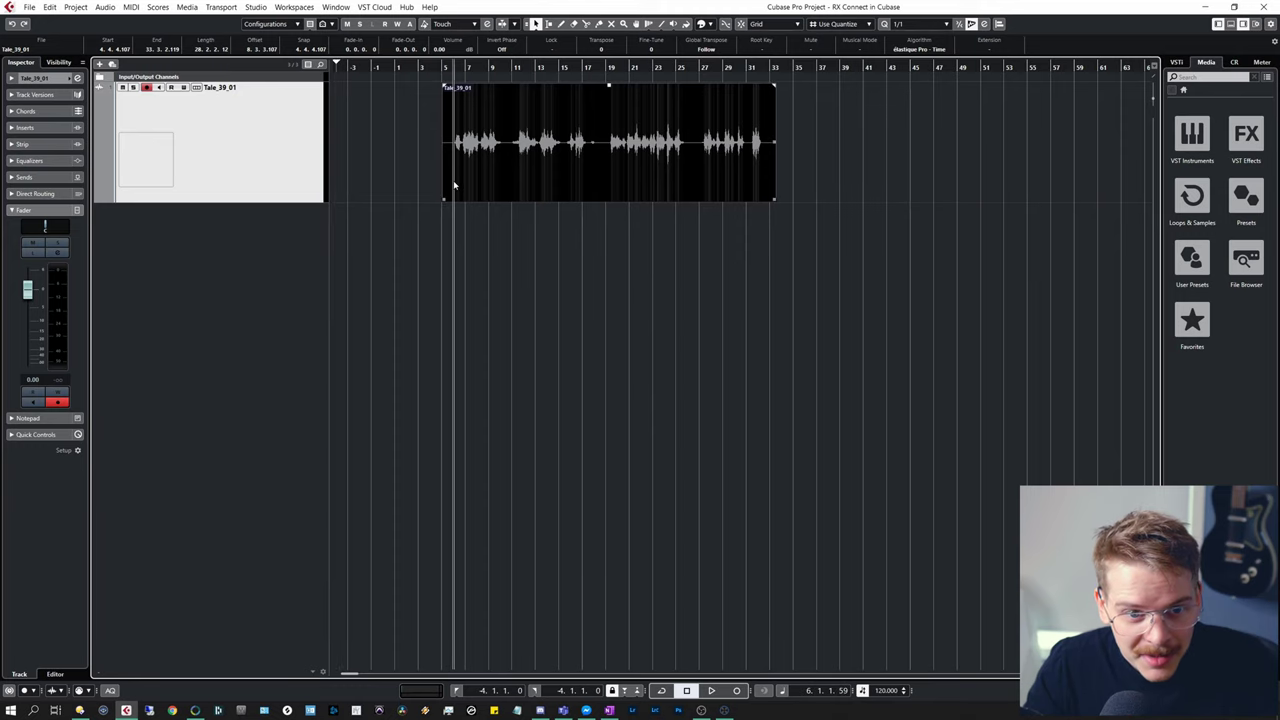
key("space")
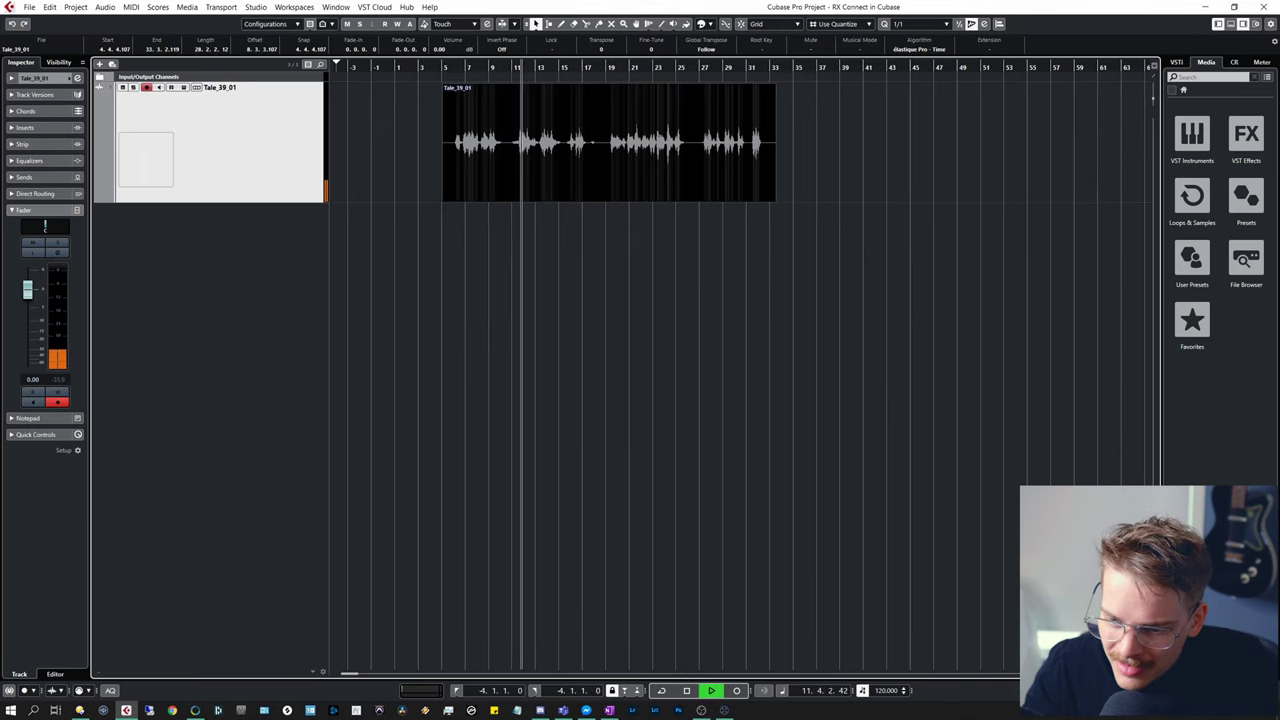
left_click(1234, 62)
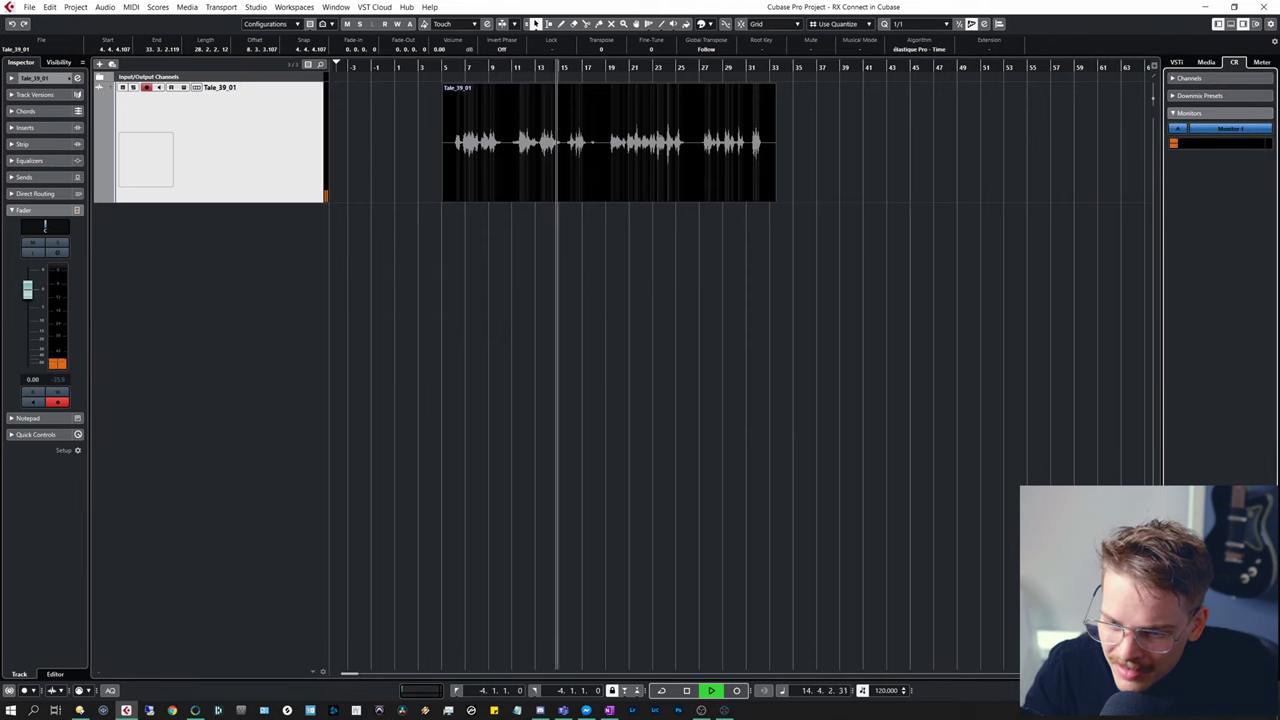
Stop playback, deselect the clip, then select Tale_39_01 again.
key("space")
left_click(716, 225)
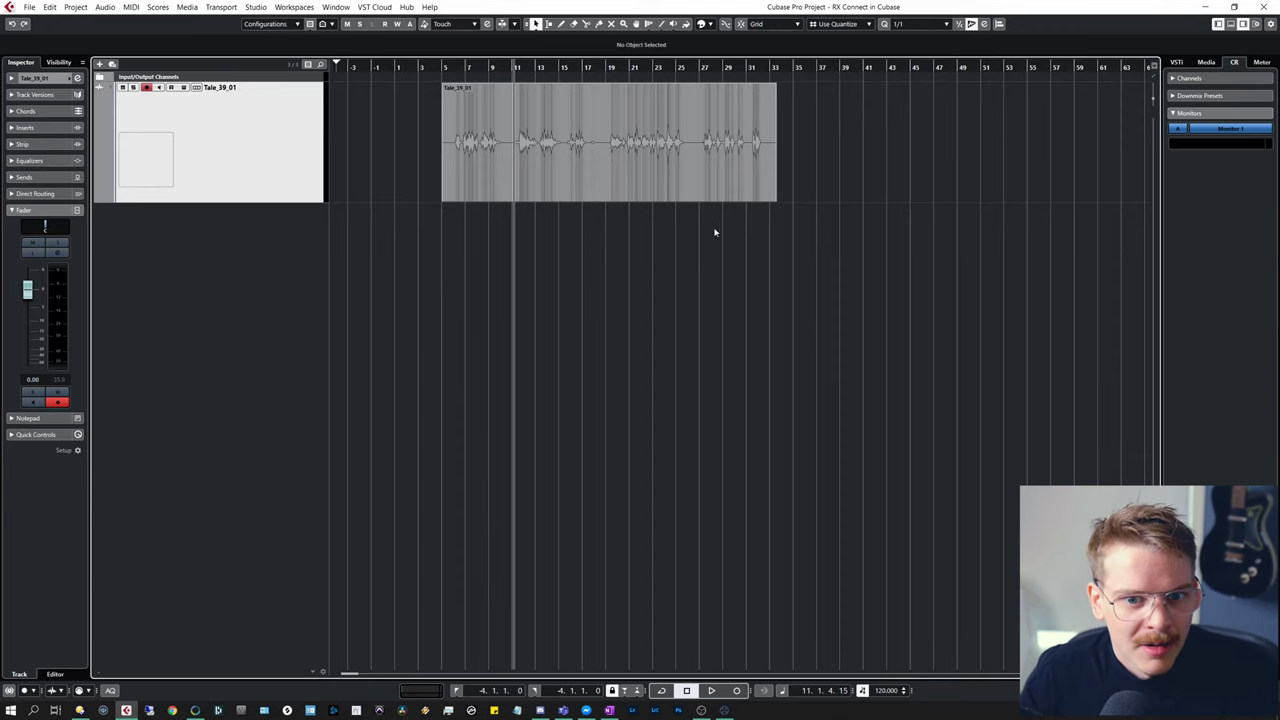
left_click(696, 176)
Open Direct Offline Processing (F7) for Tale_39_01 and bring up its plug-in list.
key("F7")
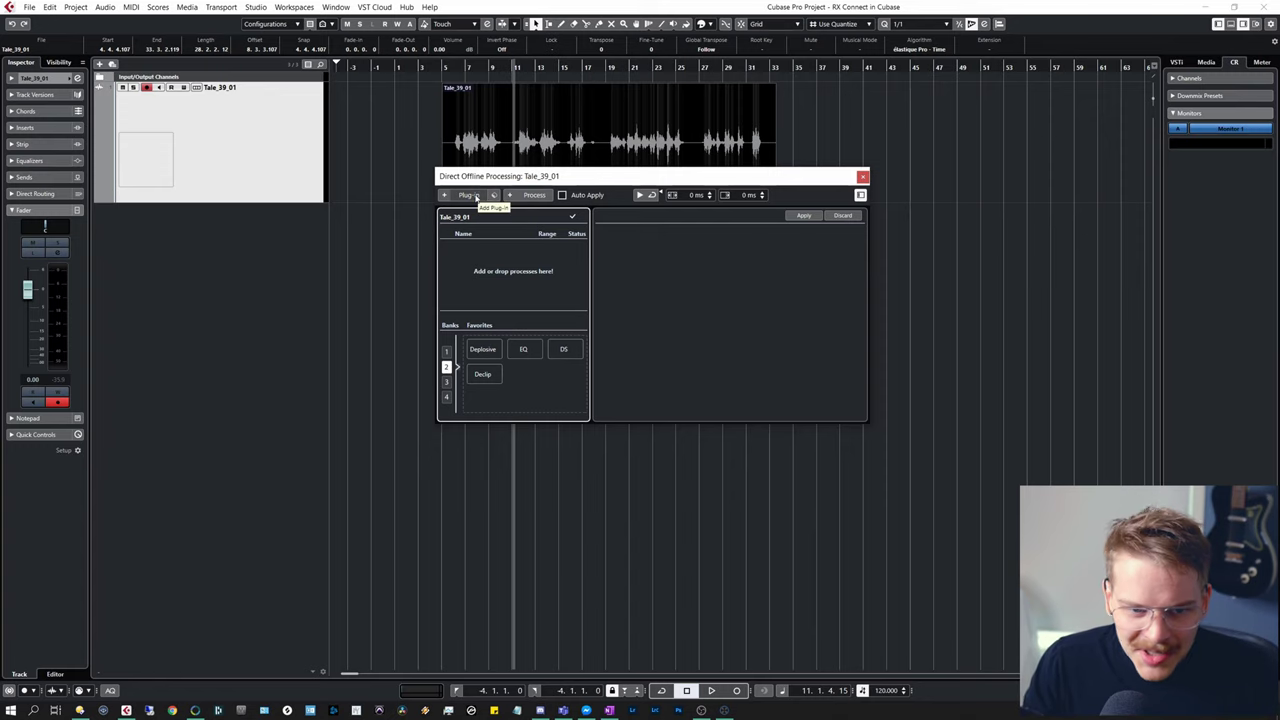
left_click(476, 196)
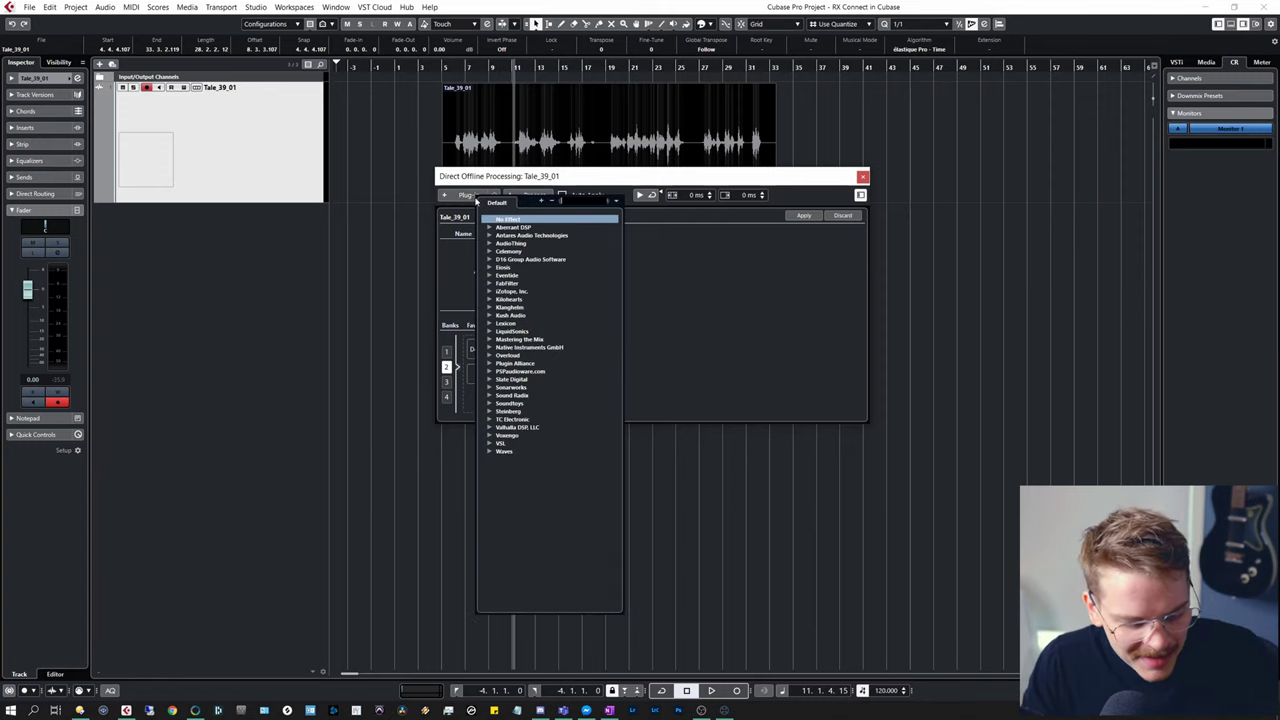
Insert RX 6 Connect, found by searching 'conn', as the offline process in Repair mode.
type("conn")
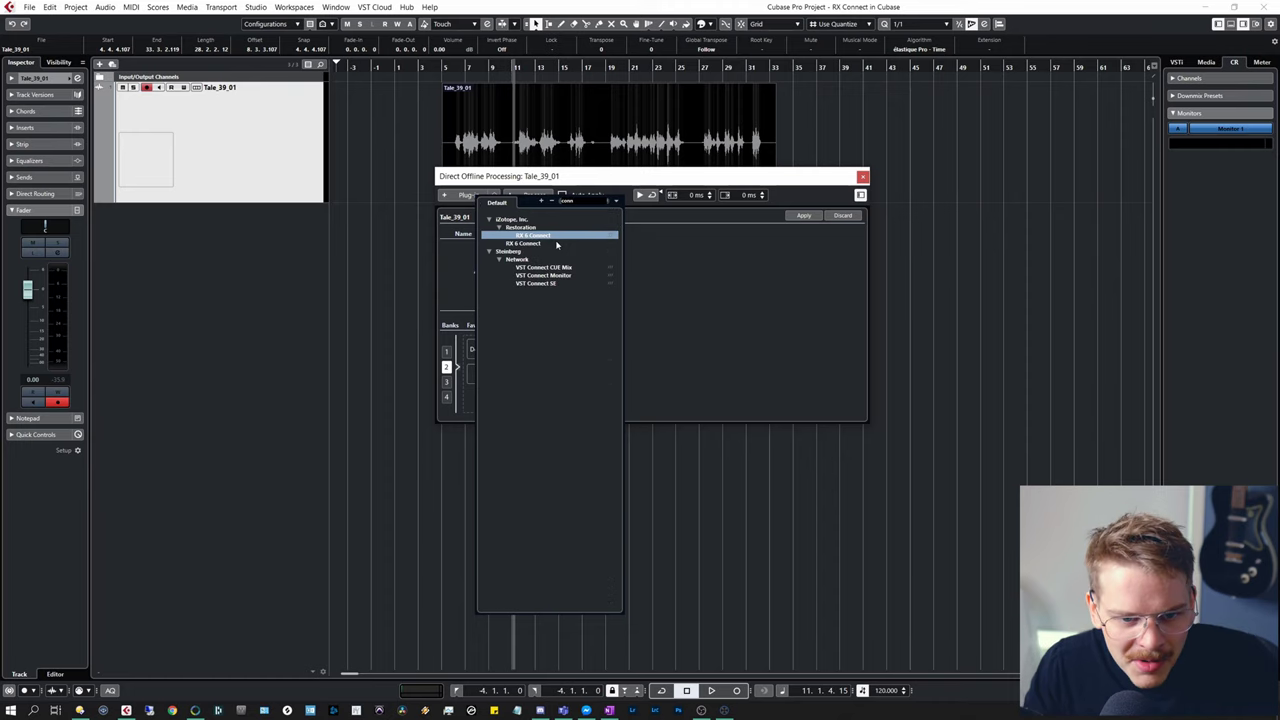
left_click(547, 238)
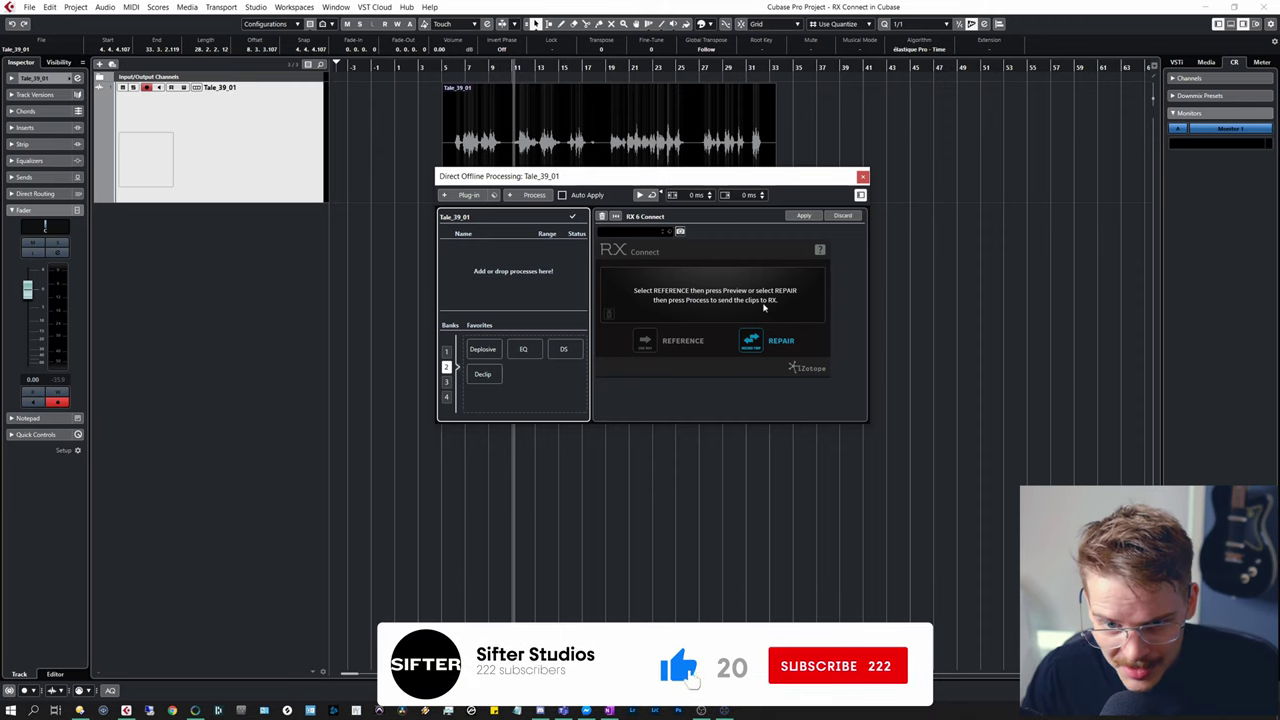
left_click(752, 346)
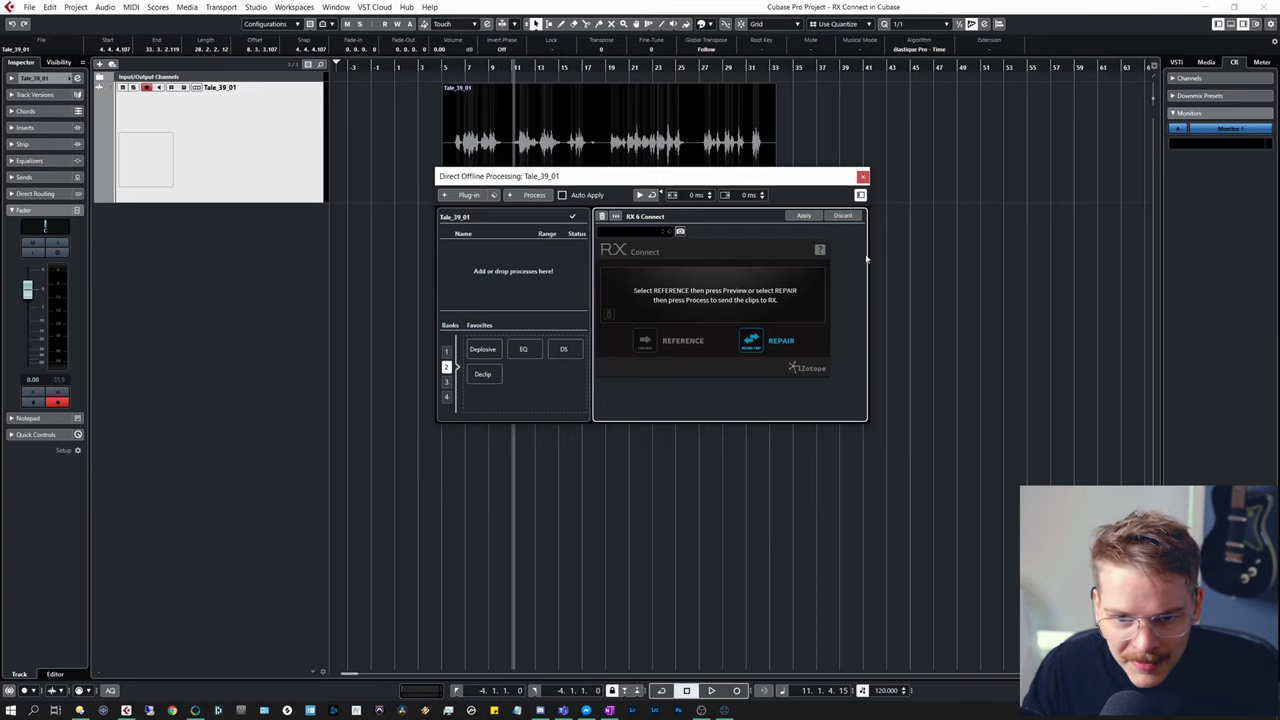
Leave Auto Apply unchecked and apply to send the clip to iZotope RX 6.
left_click(804, 216)
left_click(562, 195)
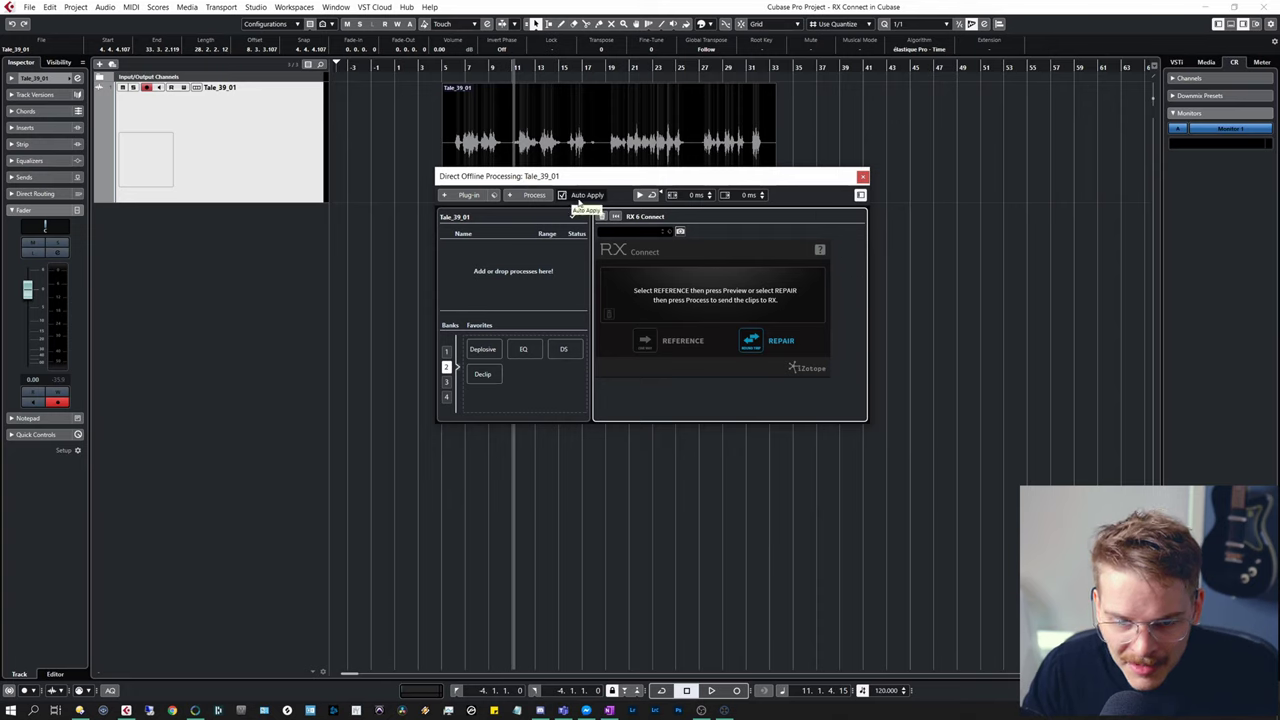
left_click(575, 196)
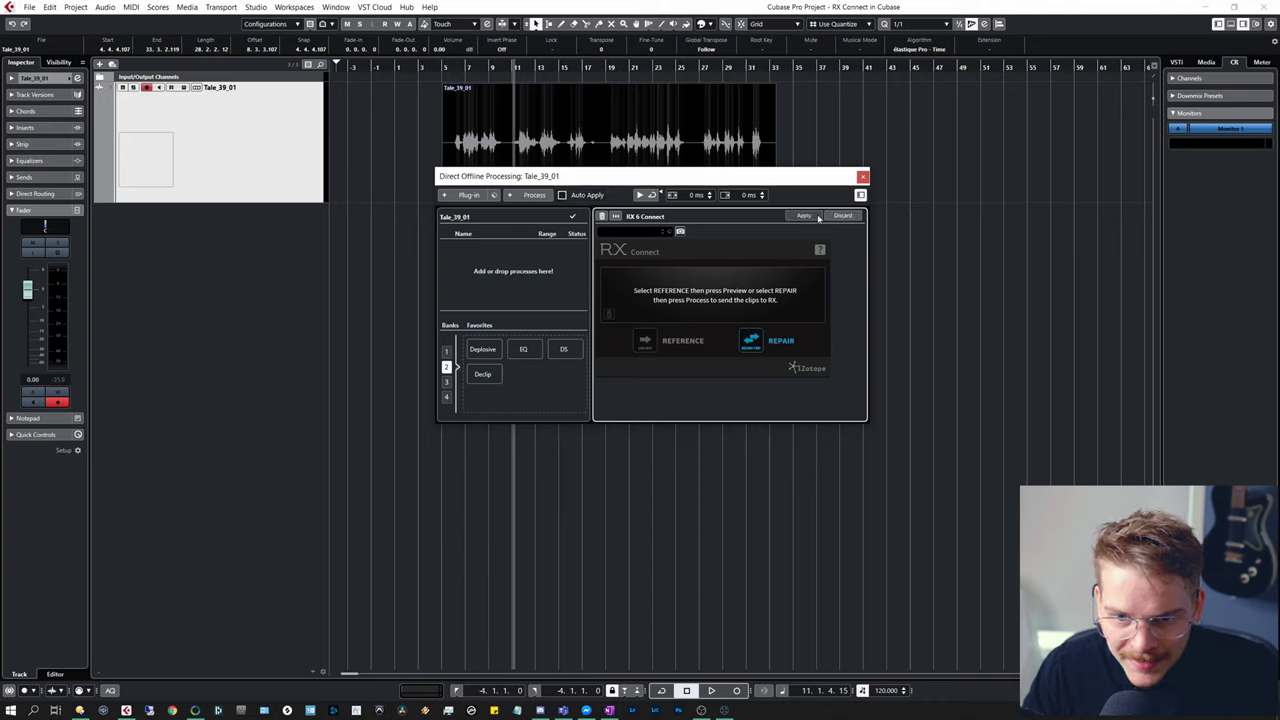
left_click(562, 195)
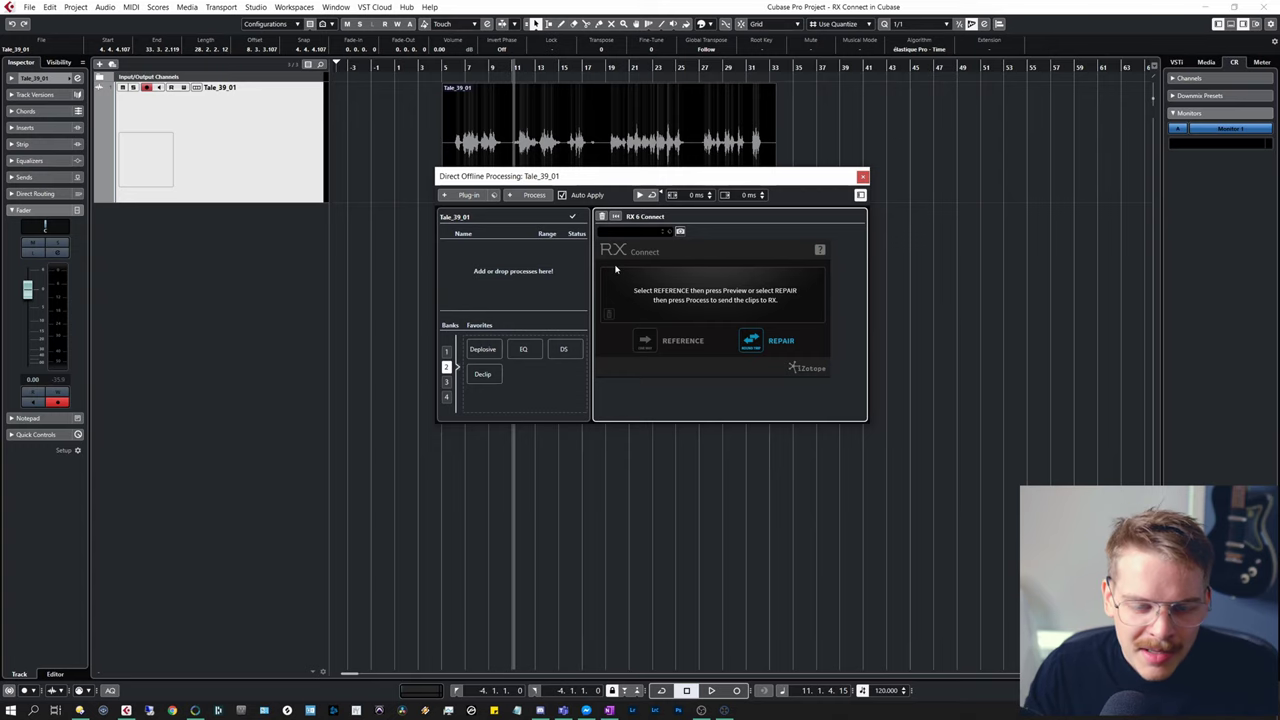
left_click(563, 195)
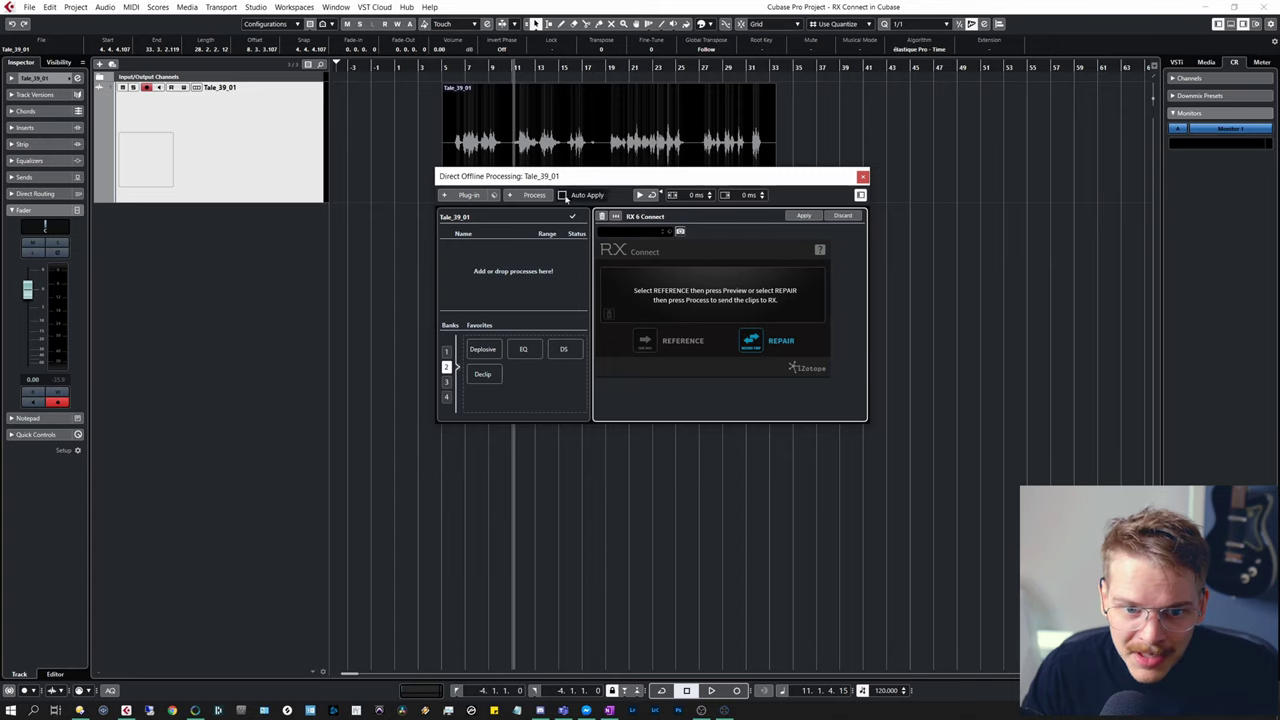
left_click(806, 217)
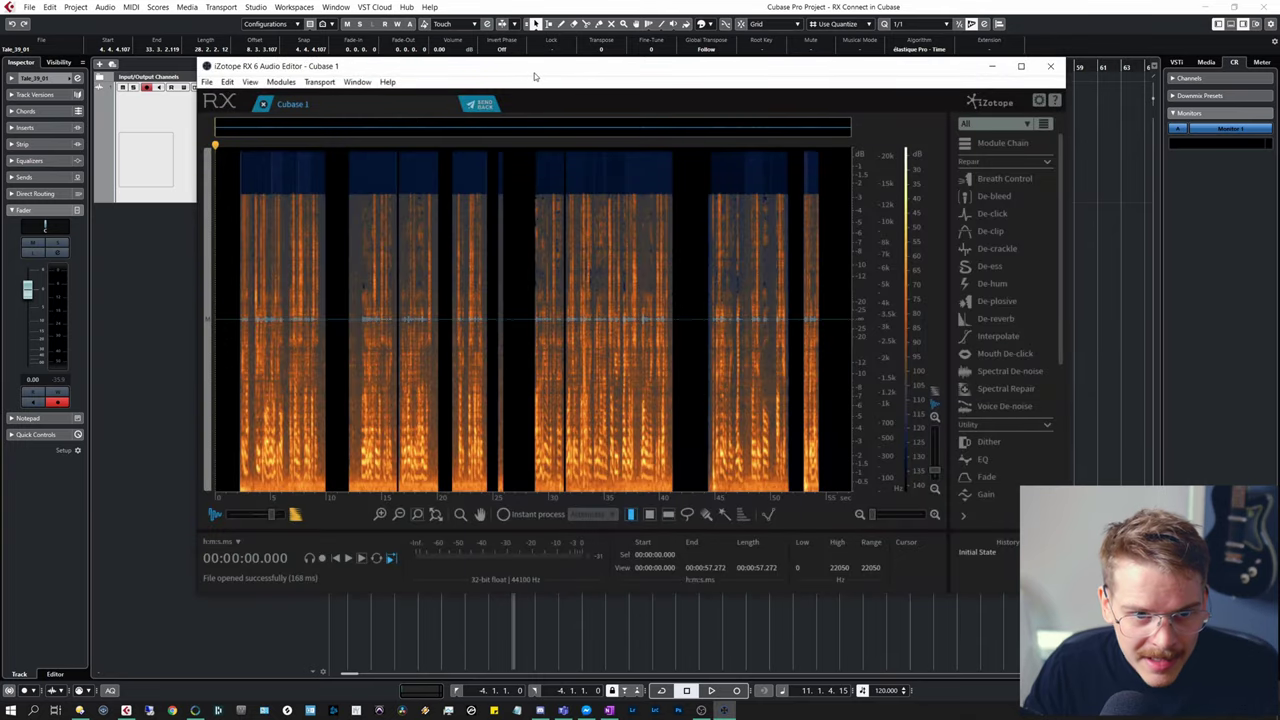
Select the noise-only gap from about 49.8 to 50.4 seconds, previewing Spectral Repair and Voice De-noise.
left_click_drag(543, 72, 535, 44)
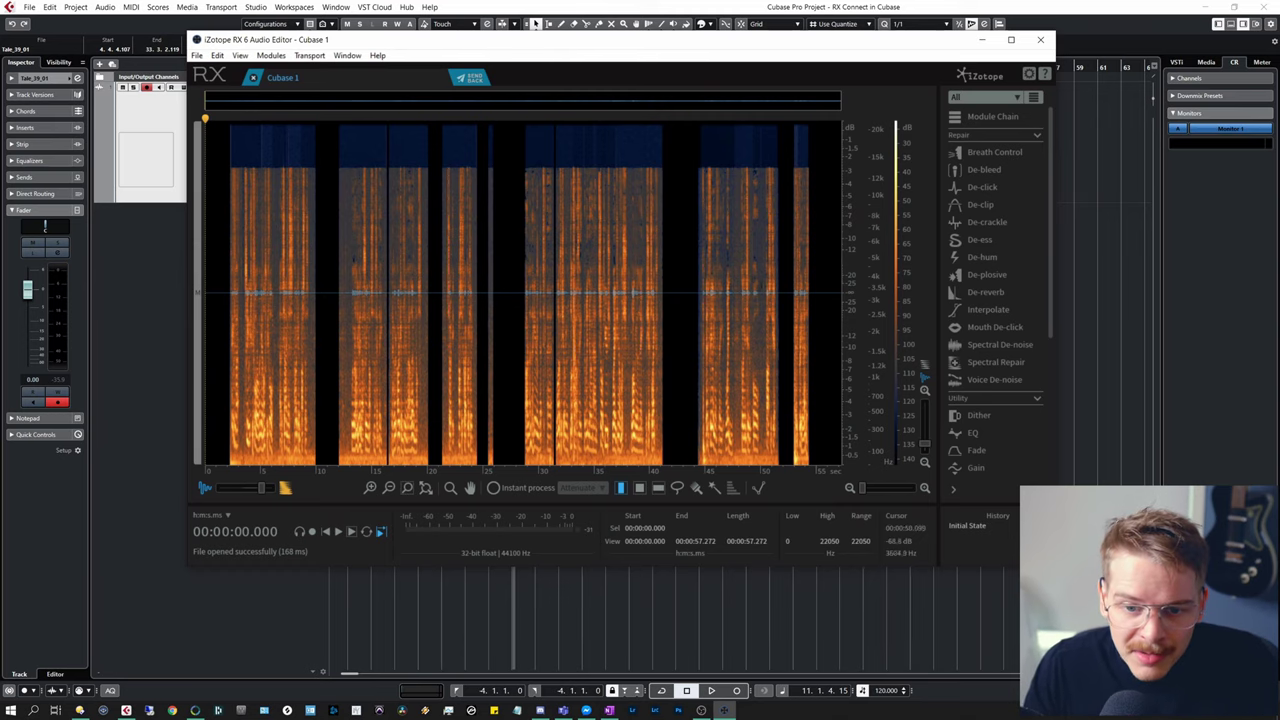
scroll(755, 250, "up", 5)
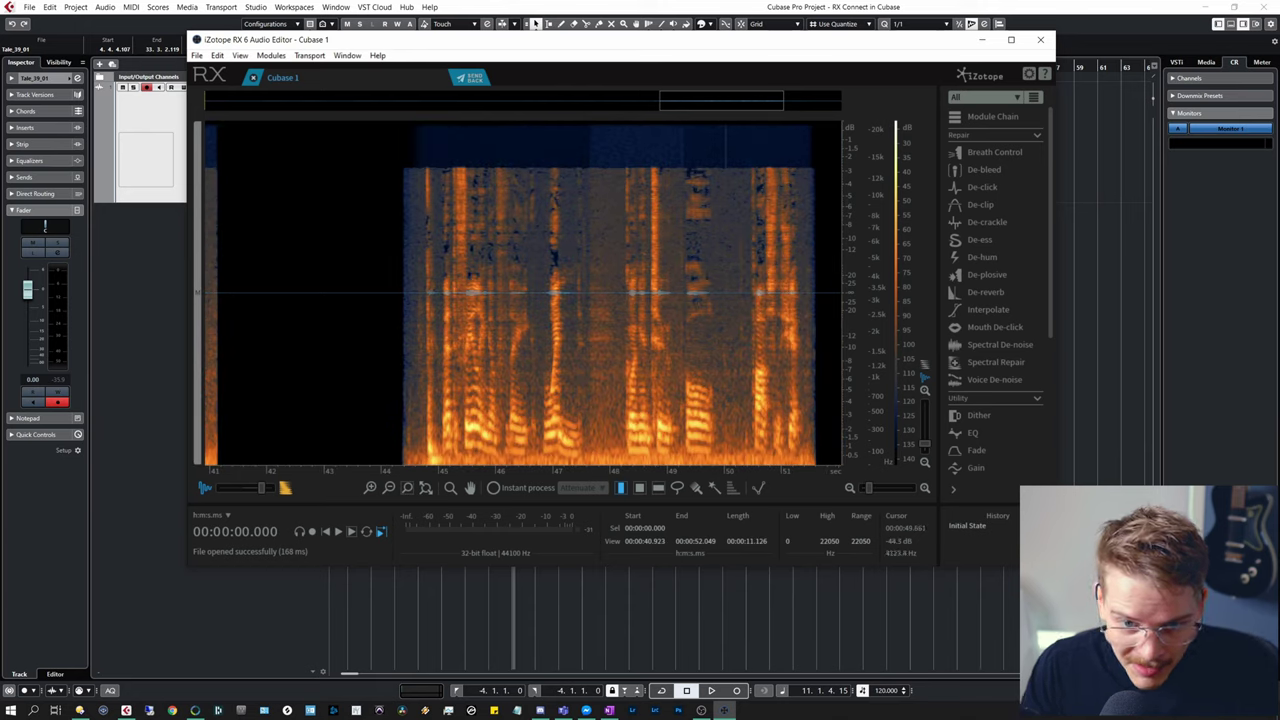
left_click_drag(714, 290, 750, 321)
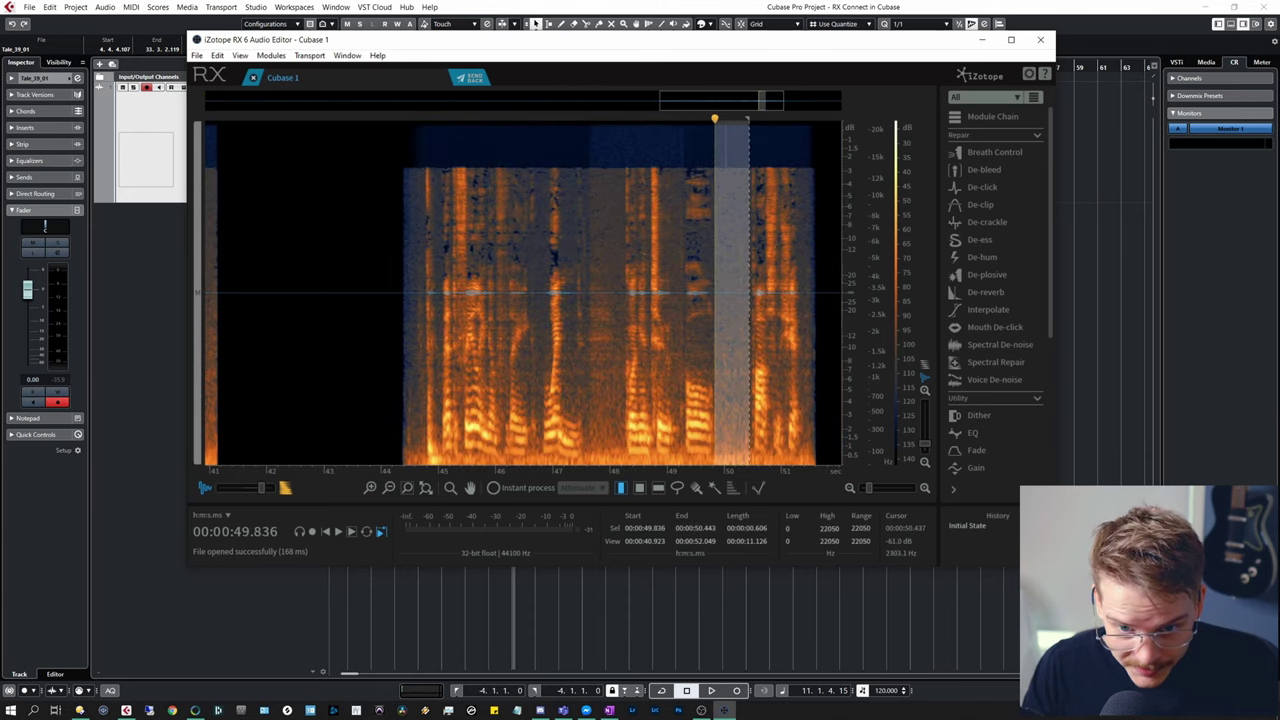
left_click(1003, 362)
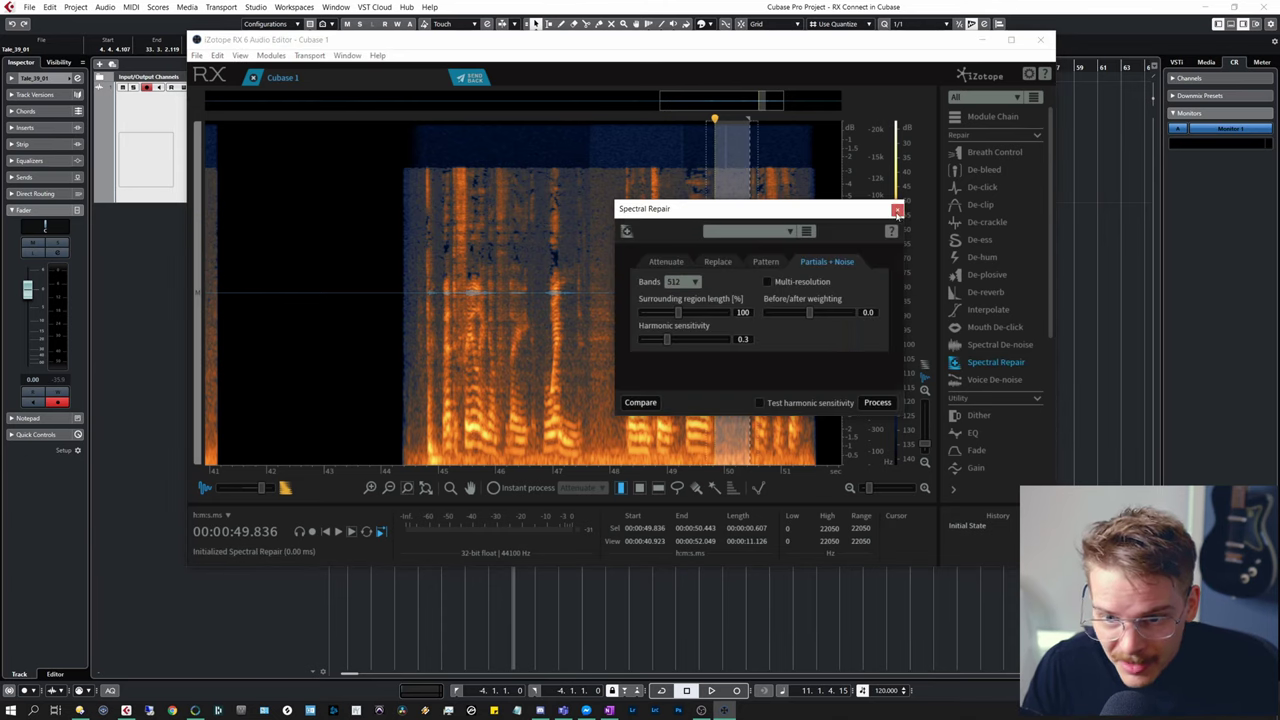
left_click(897, 210)
left_click(995, 379)
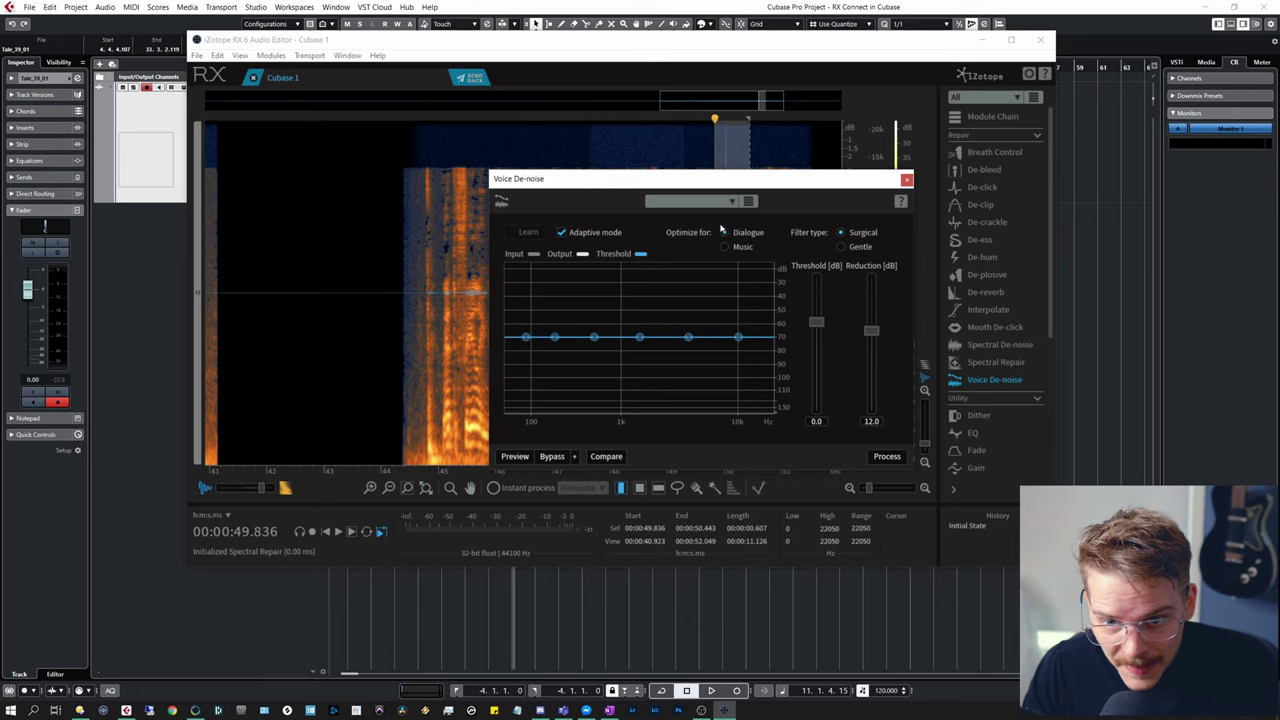
left_click(906, 179)
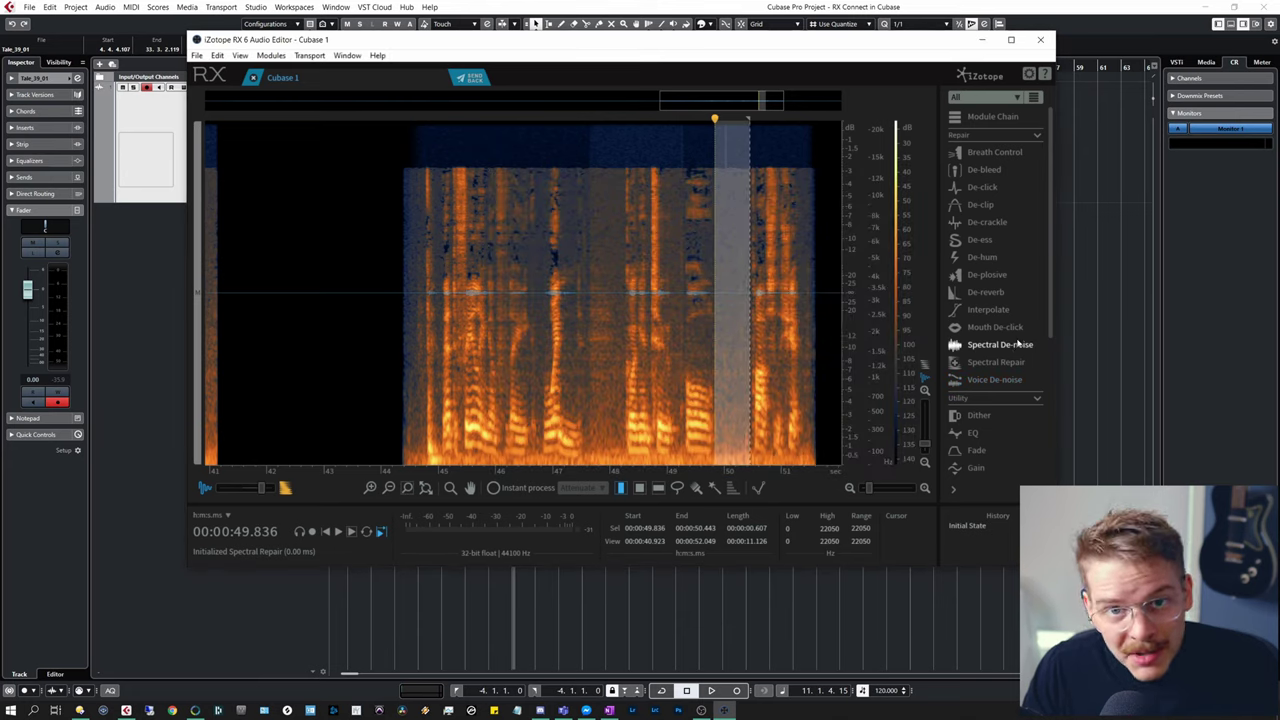
Have Spectral De-noise learn the noise profile from that selection, then close it.
left_click(1018, 344)
left_click_drag(371, 266, 301, 214)
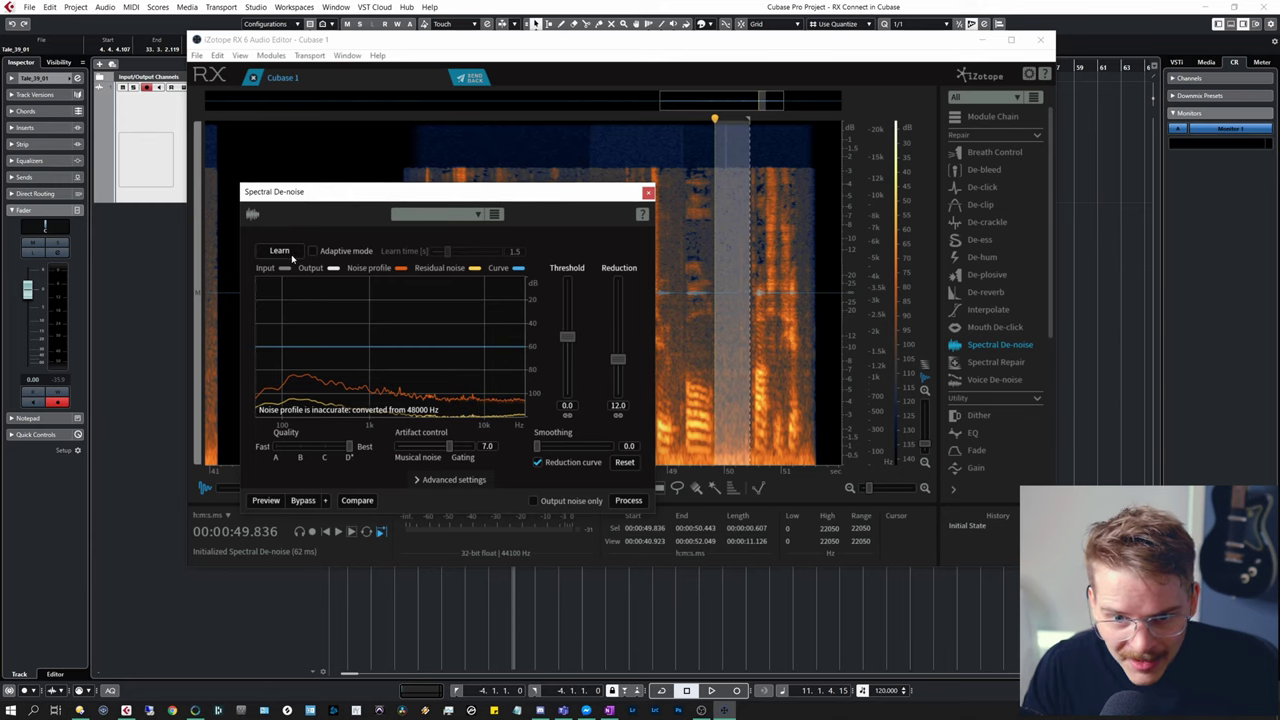
left_click(282, 252)
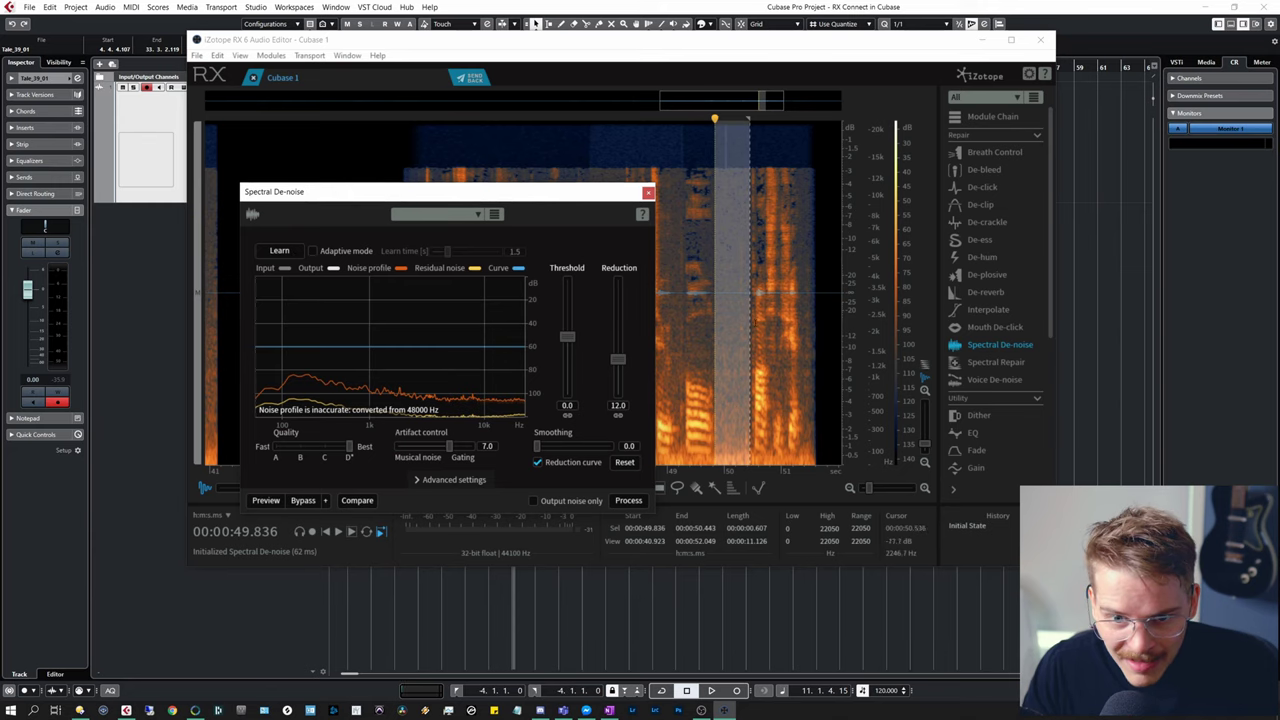
left_click(286, 253)
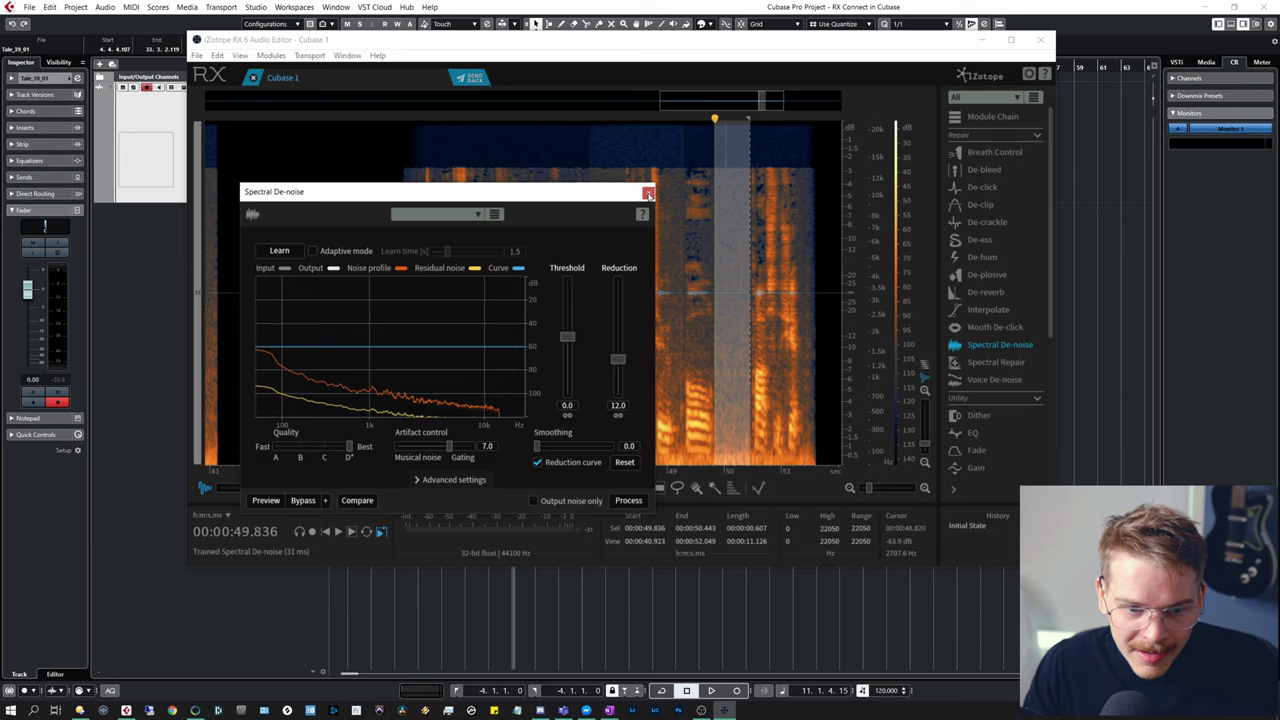
left_click(648, 193)
Zoom out, select the whole 57-second file and process it with Spectral De-noise.
double_click(528, 101)
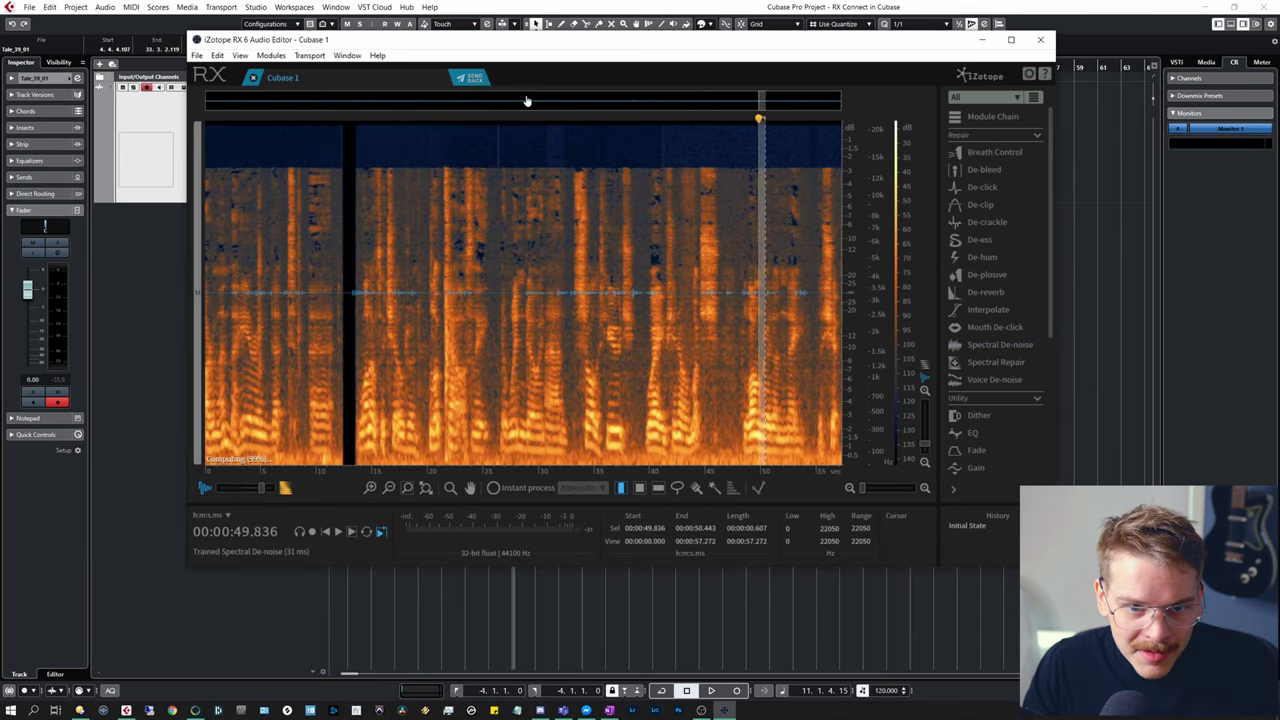
key("ctrl+a")
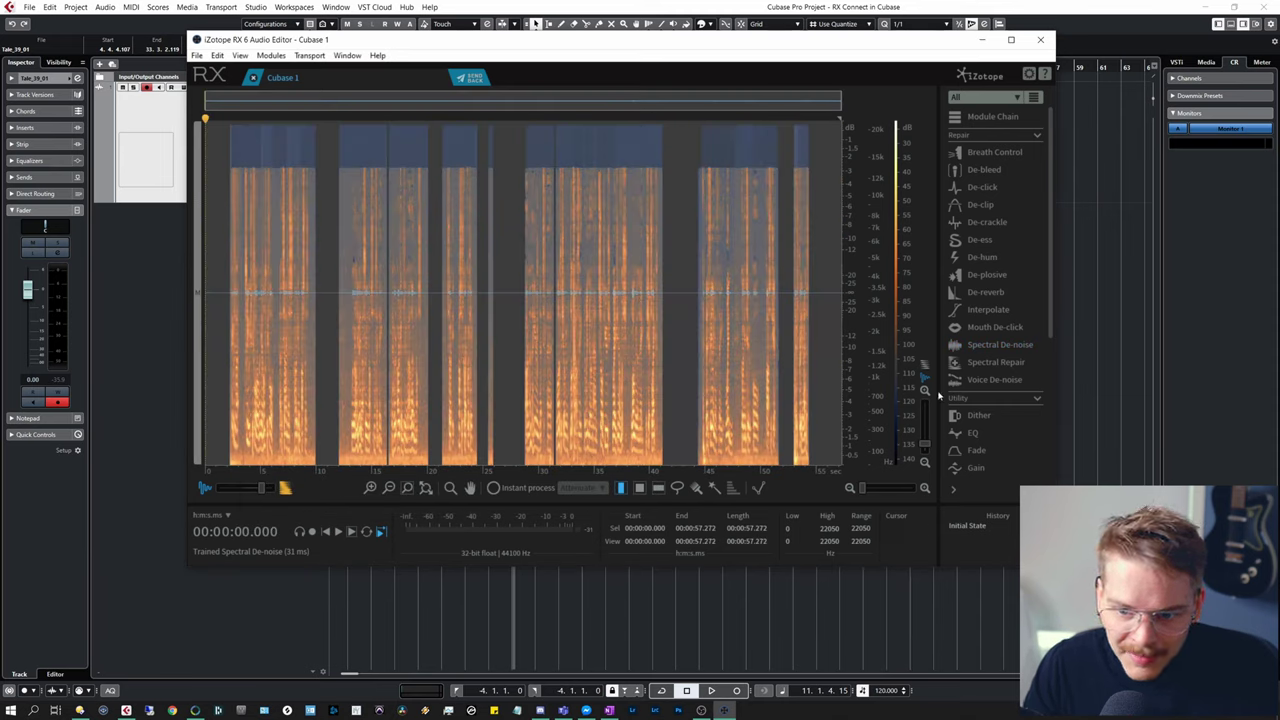
left_click(998, 344)
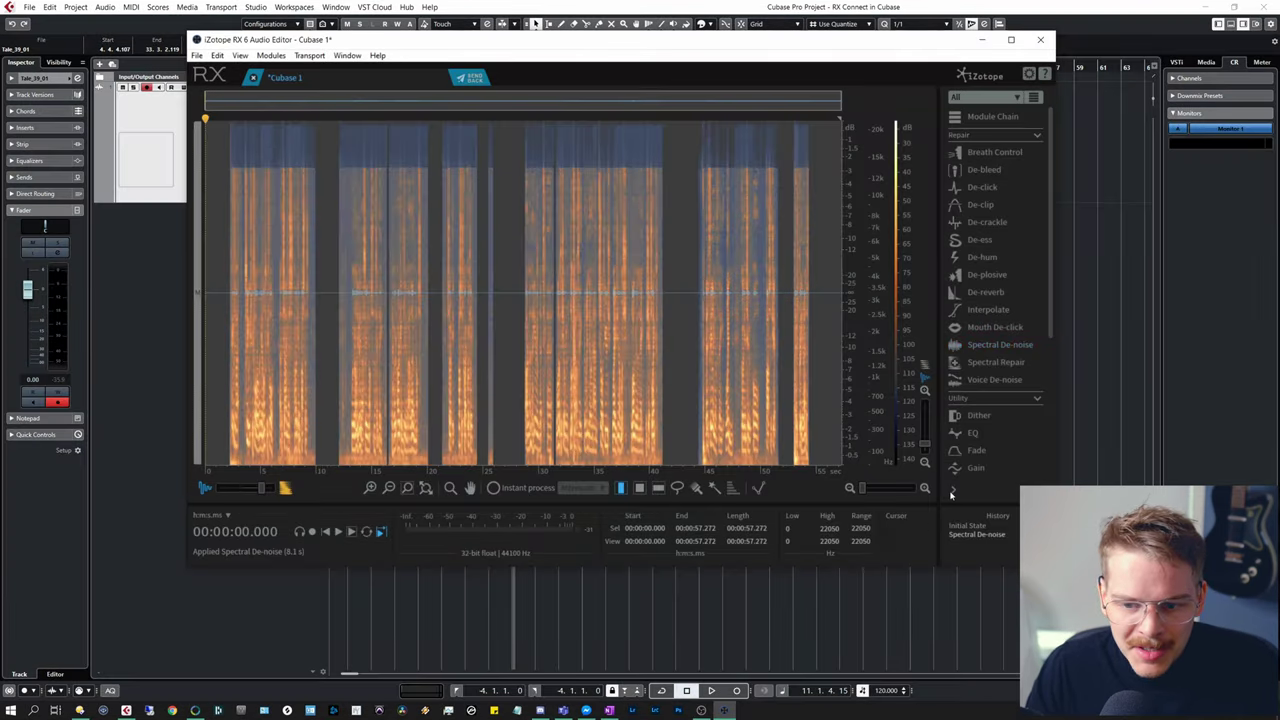
Compare Initial State and Spectral De-noise in History, ending on the de-noised version.
left_click(975, 525)
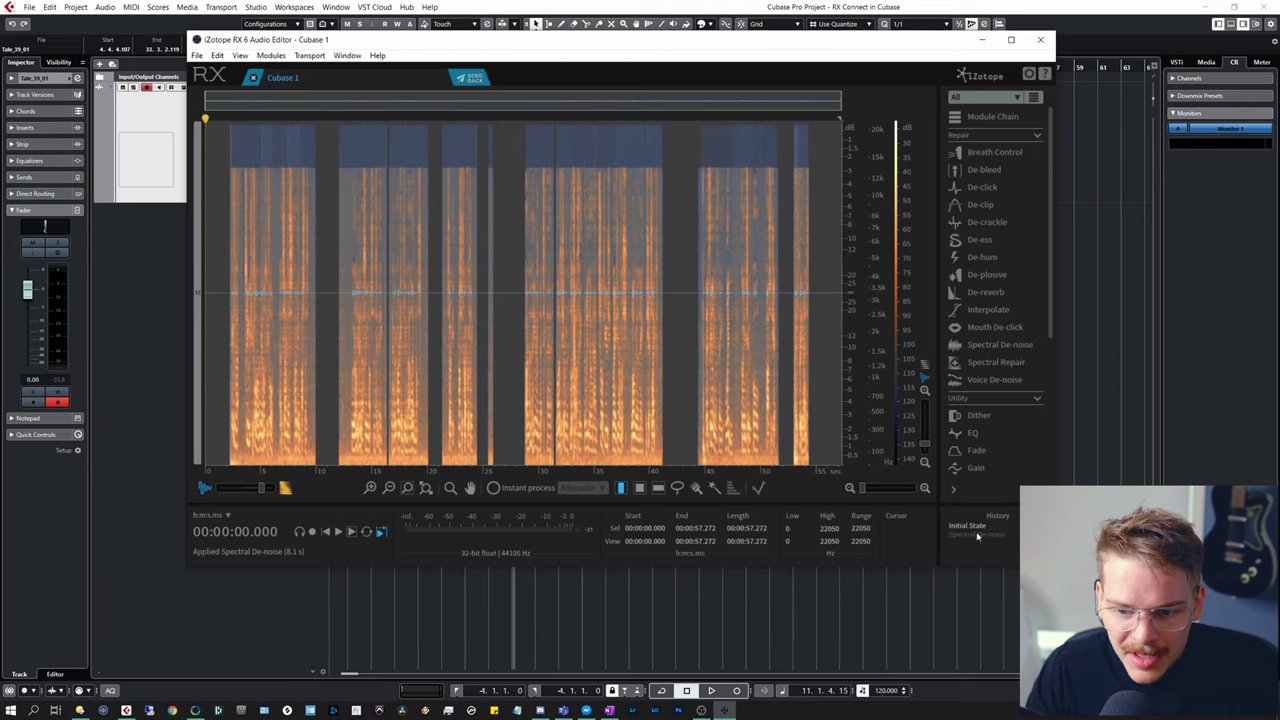
left_click(977, 535)
left_click(975, 525)
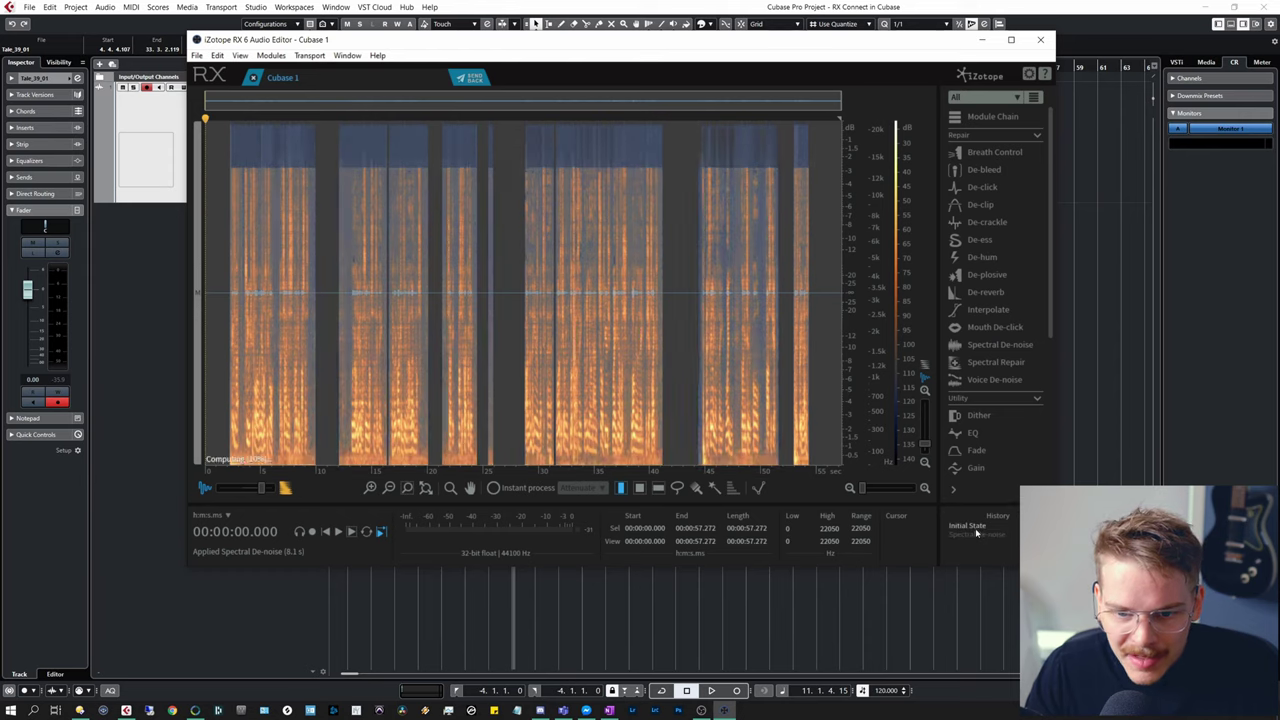
left_click(977, 535)
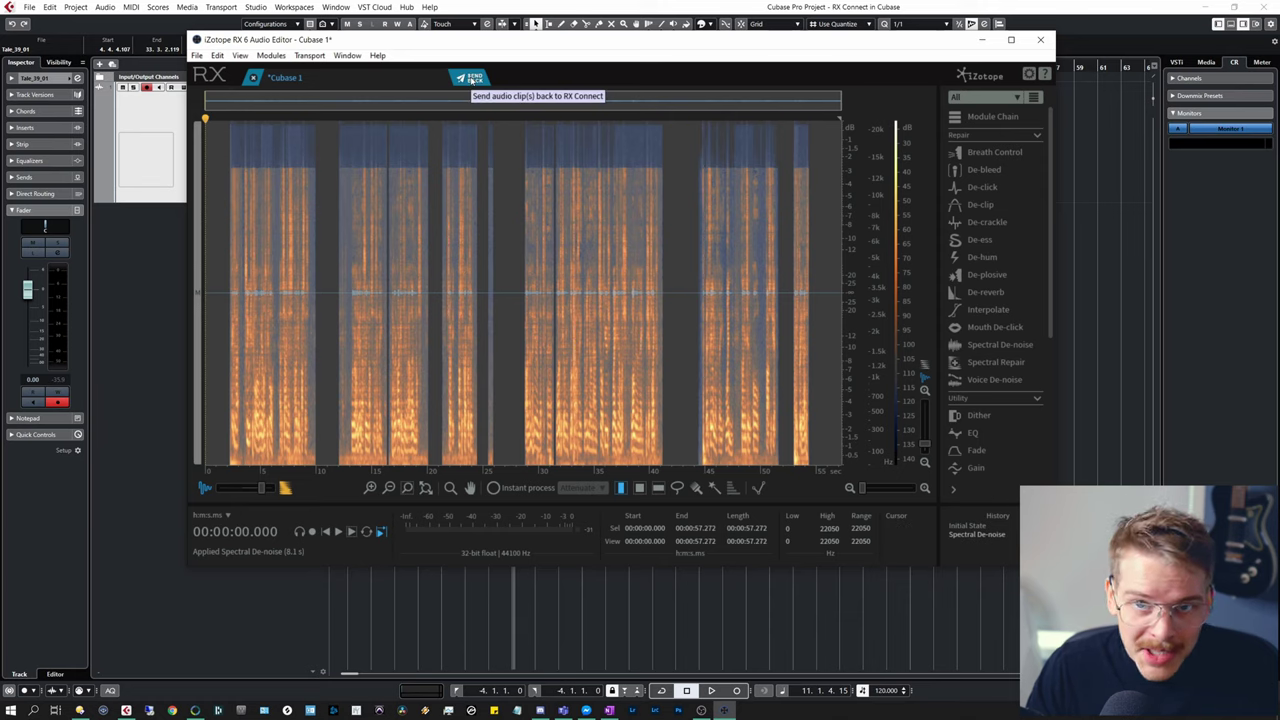
Send the de-noised audio back to Cubase and apply RX 6 Connect to Tale_39_01.
left_click(474, 80)
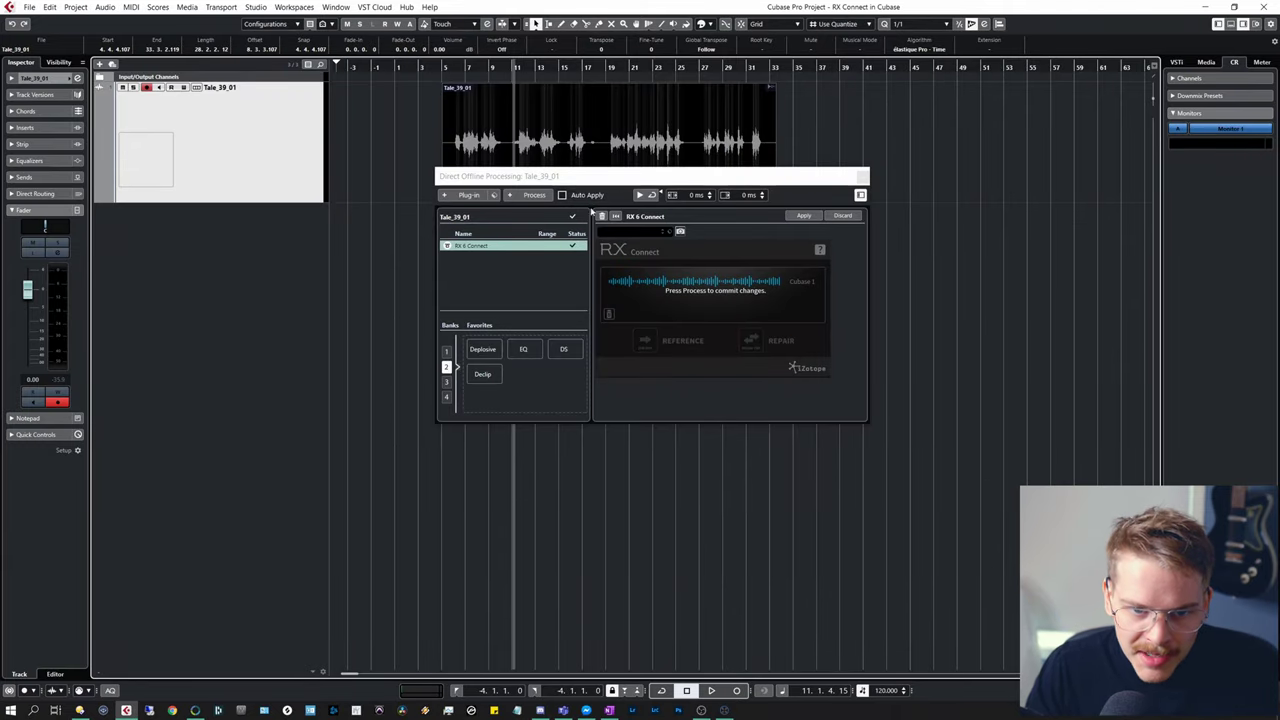
left_click_drag(592, 180, 566, 238)
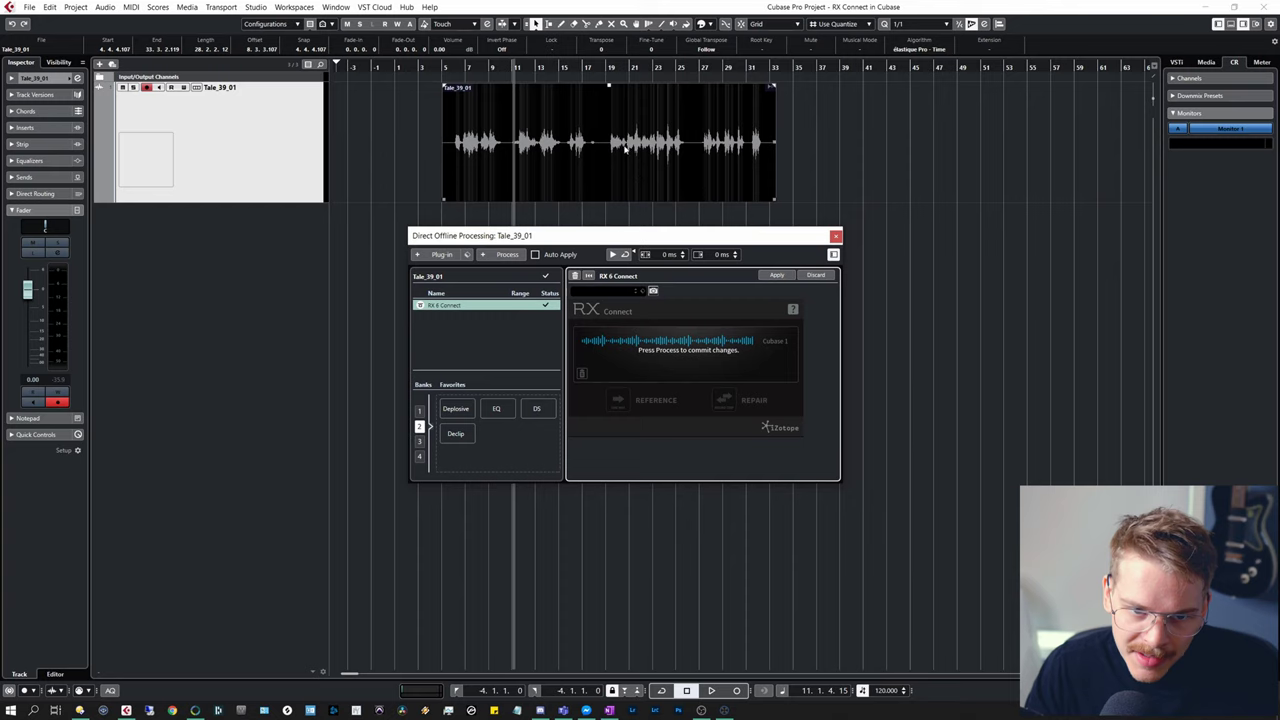
left_click(782, 277)
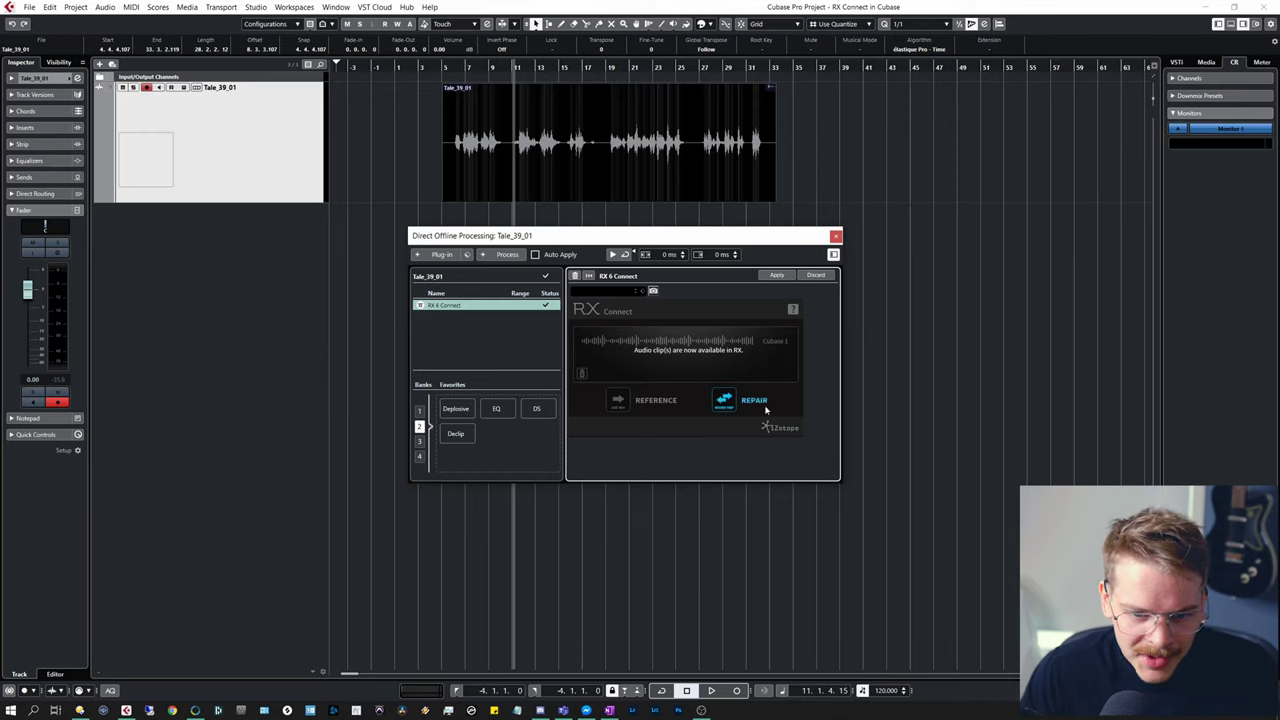
left_click(720, 398)
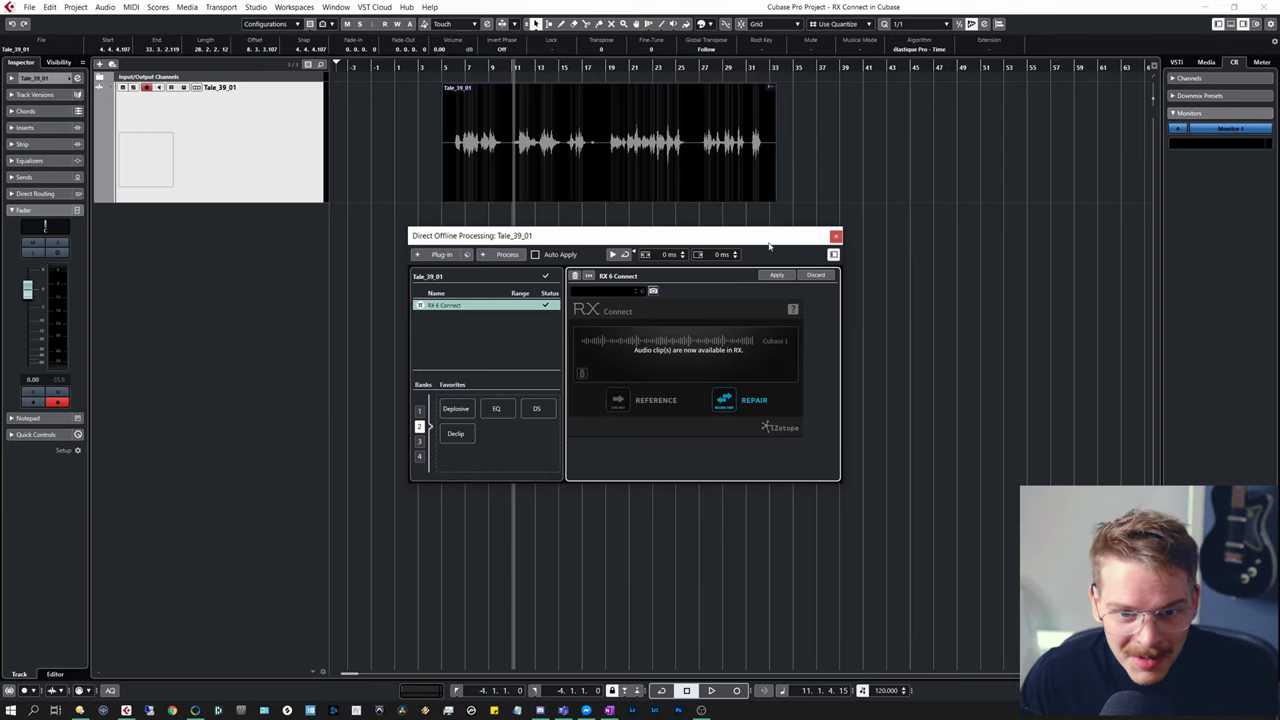